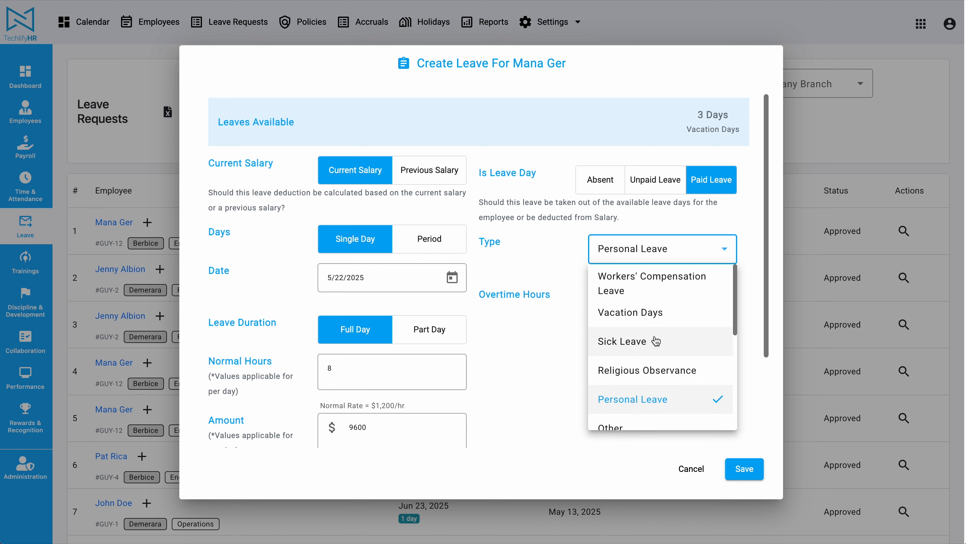
Review the options in the leave form's type list, and close the form without saving
{"action": "scroll", "coordinate": [657, 341], "scroll_direction": "down", "scroll_amount": 5}
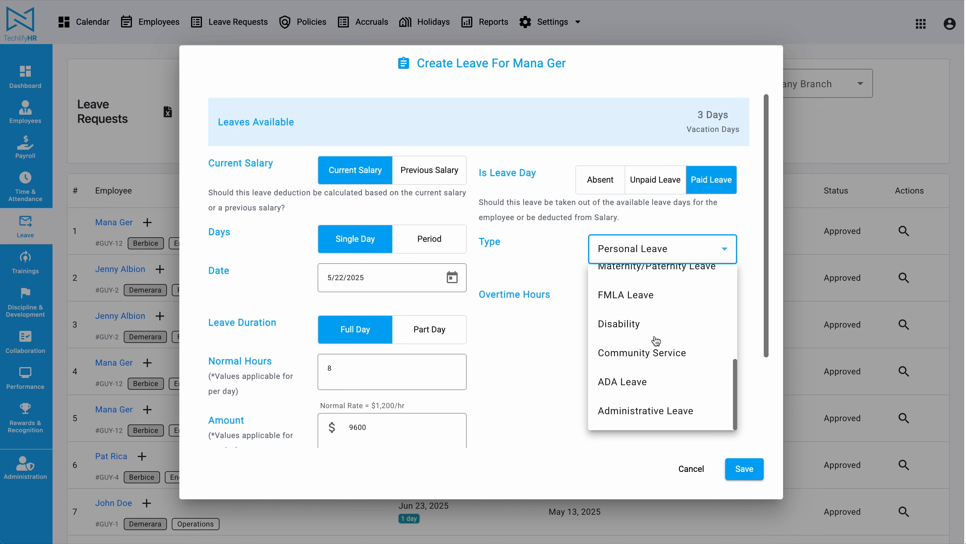
{"action": "scroll", "coordinate": [656, 341], "scroll_direction": "up", "scroll_amount": 5}
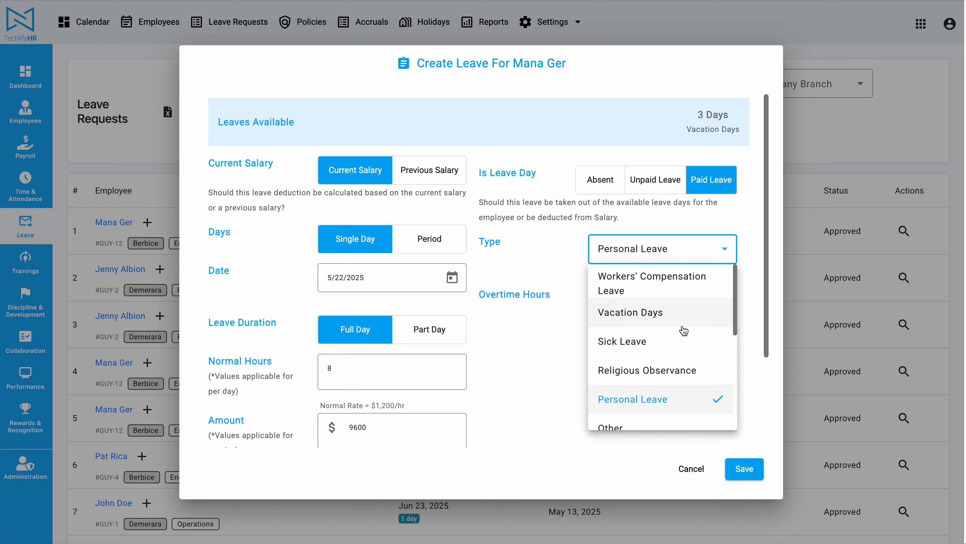
{"action": "scroll", "coordinate": [658, 335], "scroll_direction": "down", "scroll_amount": 5}
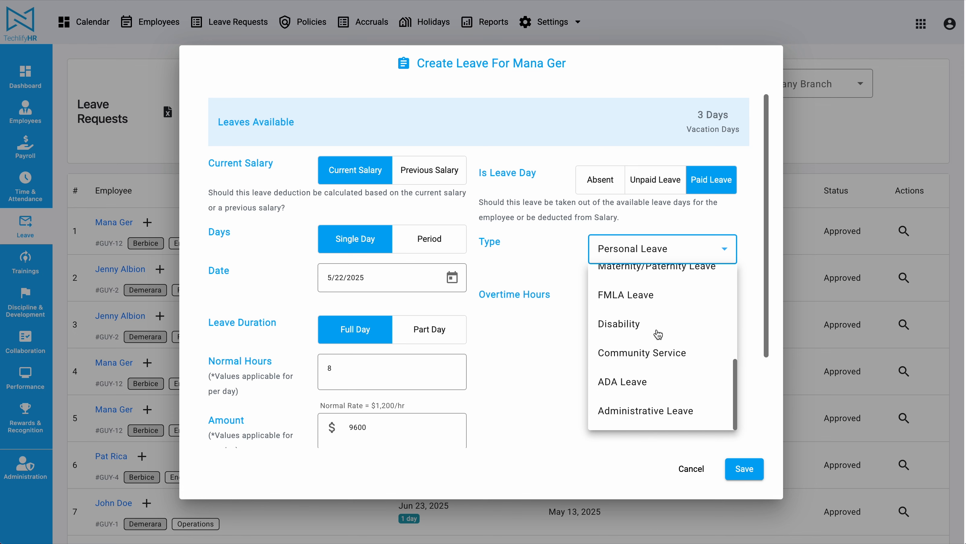
{"action": "left_click", "coordinate": [692, 458]}
{"action": "left_click", "coordinate": [692, 468]}
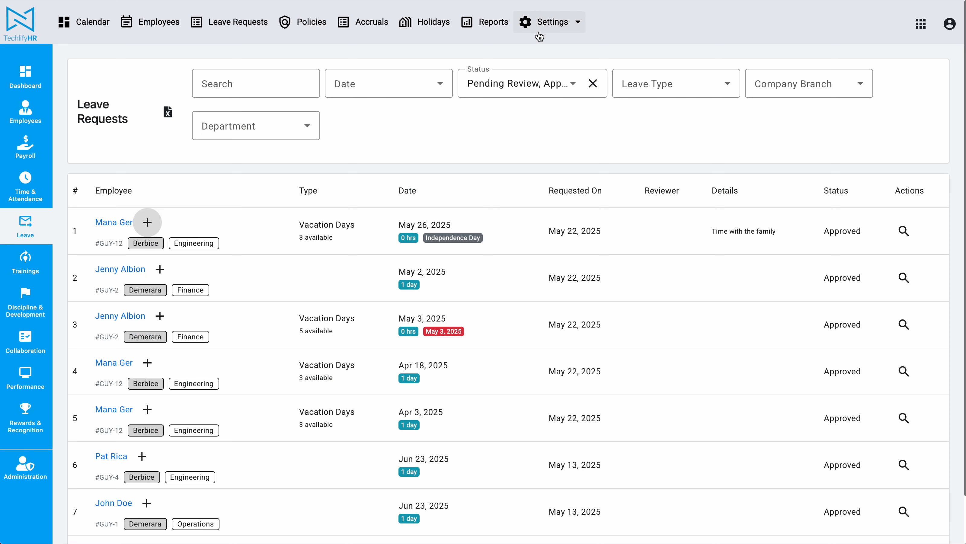
Open the leave types settings and look through the list of leave types
{"action": "left_click", "coordinate": [553, 22]}
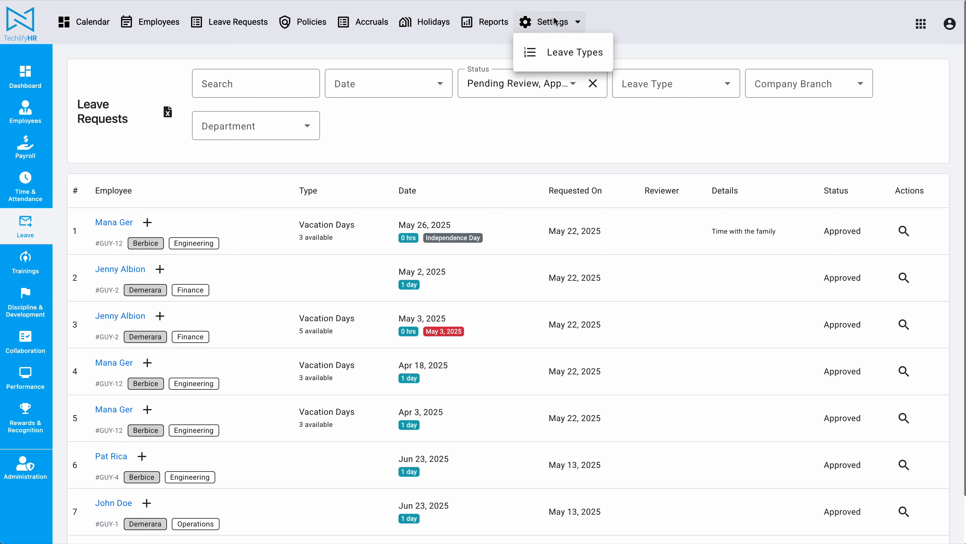
{"action": "left_click", "coordinate": [44, 224]}
{"action": "left_click", "coordinate": [558, 32]}
{"action": "left_click", "coordinate": [566, 47]}
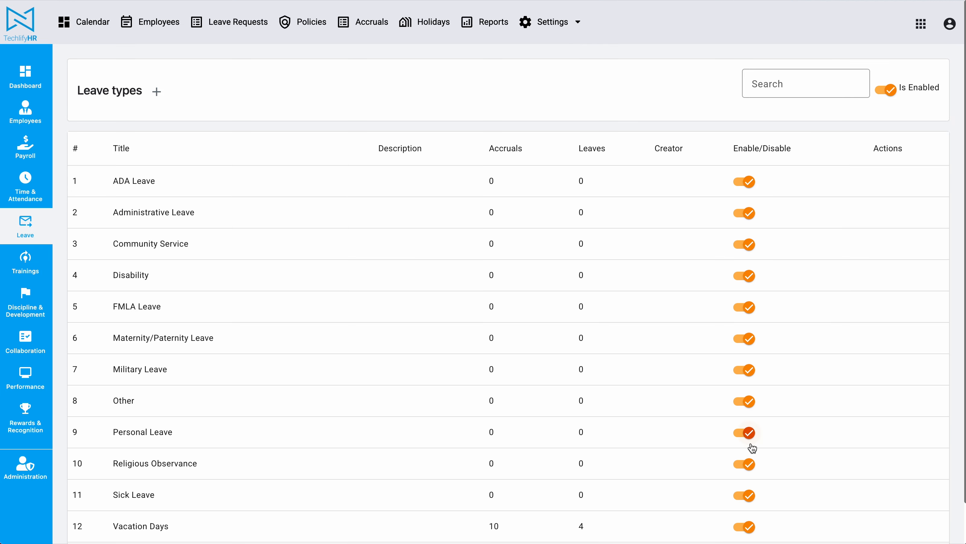
{"action": "scroll", "coordinate": [752, 448], "scroll_direction": "down", "scroll_amount": 1}
{"action": "scroll", "coordinate": [752, 445], "scroll_direction": "up", "scroll_amount": 1}
Disable the ADA, Administrative, Personal, Community Service, Disability and FMLA leave types
{"action": "left_click", "coordinate": [745, 182]}
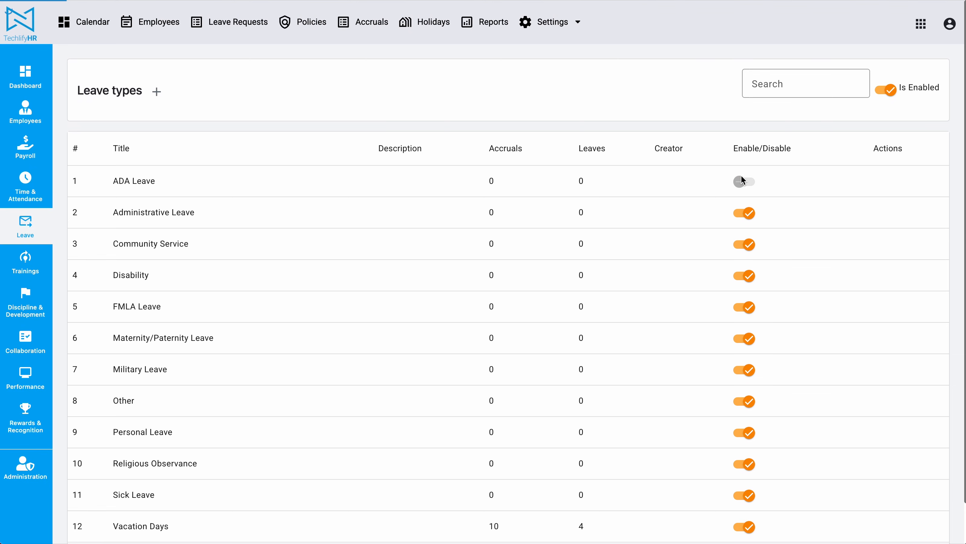
{"action": "left_click", "coordinate": [747, 214]}
{"action": "left_click", "coordinate": [749, 434]}
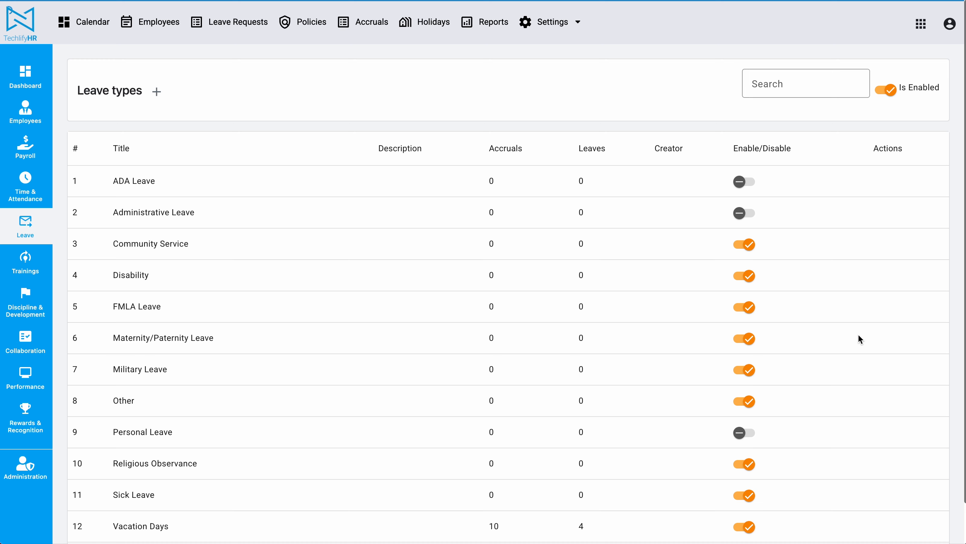
{"action": "left_click", "coordinate": [747, 244]}
{"action": "left_click", "coordinate": [747, 277]}
{"action": "left_click", "coordinate": [746, 309]}
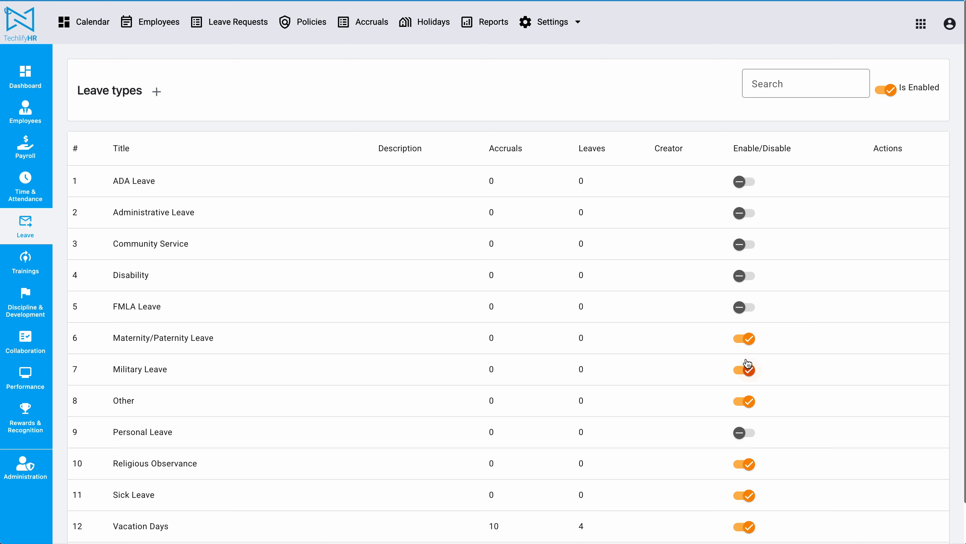
Disable the Military Leave, Other, Religious Observance and Workers' Compensation Leave types
{"action": "scroll", "coordinate": [746, 364], "scroll_direction": "down", "scroll_amount": 2}
{"action": "left_click", "coordinate": [736, 332]}
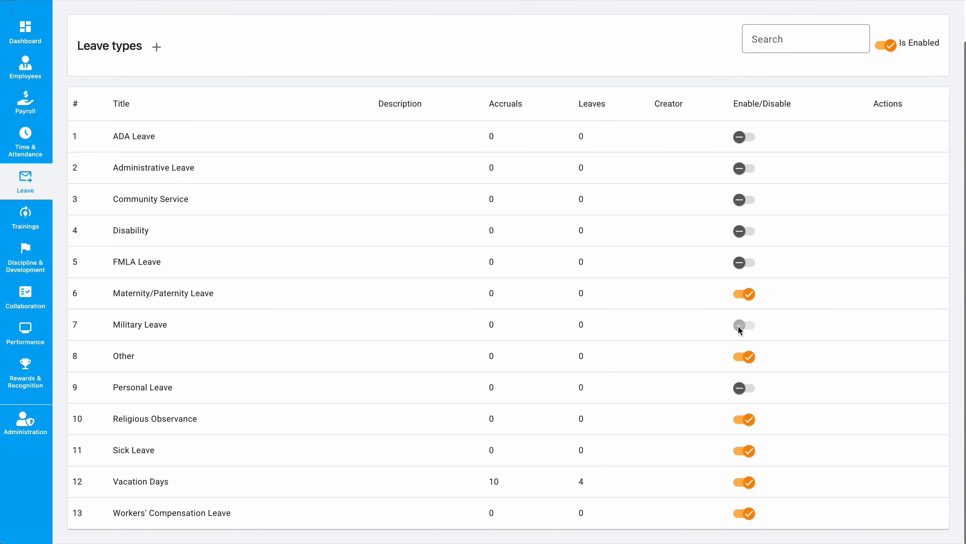
{"action": "left_click", "coordinate": [743, 356]}
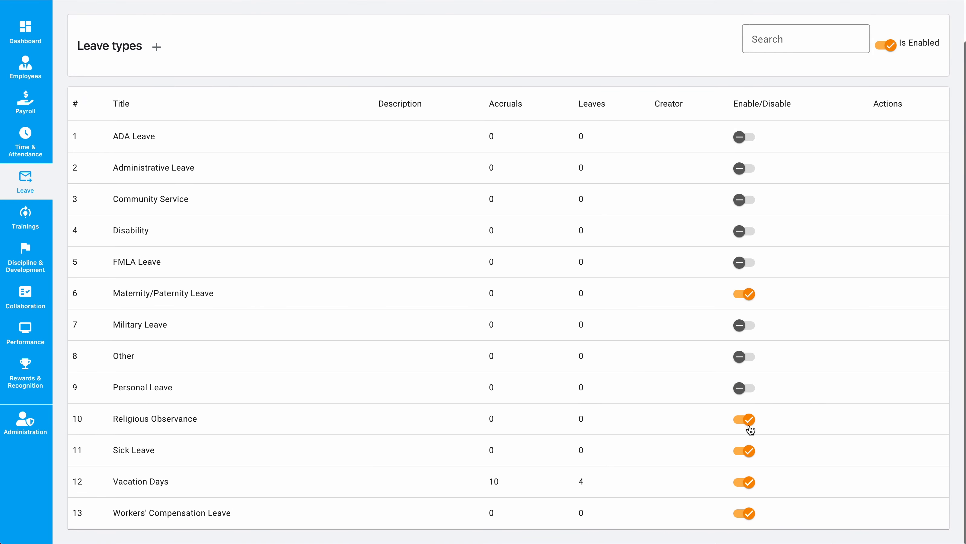
{"action": "left_click", "coordinate": [746, 422]}
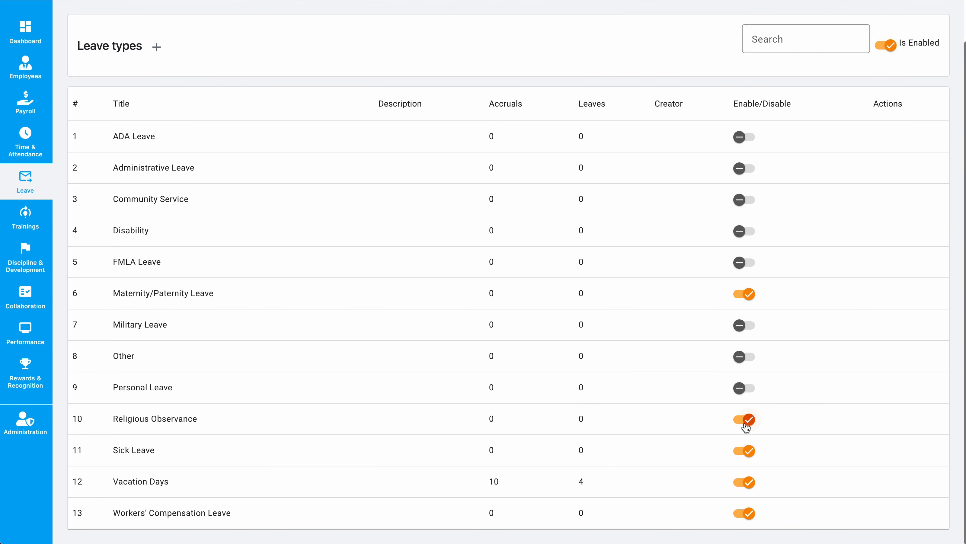
{"action": "left_click", "coordinate": [747, 512]}
{"action": "scroll", "coordinate": [442, 287], "scroll_direction": "up", "scroll_amount": 2}
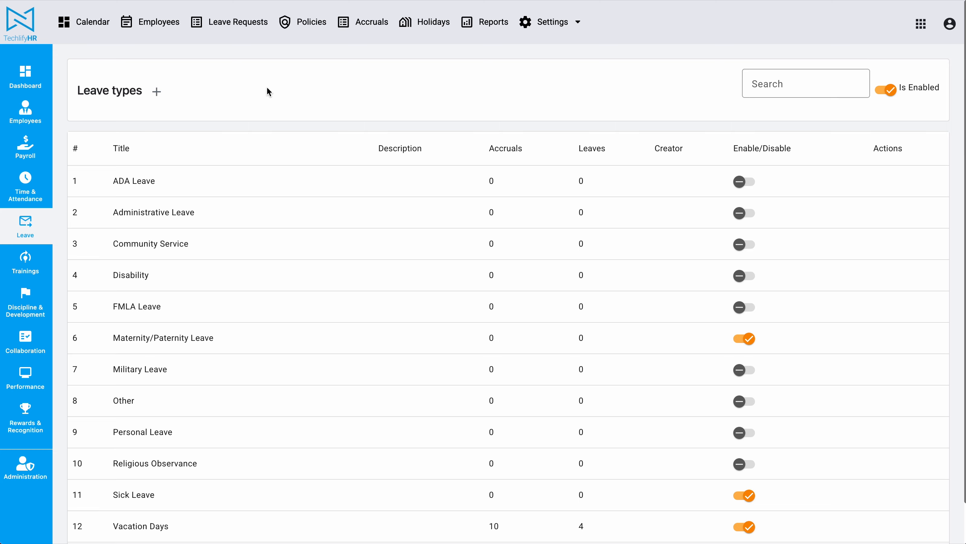
Add an enabled leave type titled Bonding Leave and save it
{"action": "left_click", "coordinate": [159, 100]}
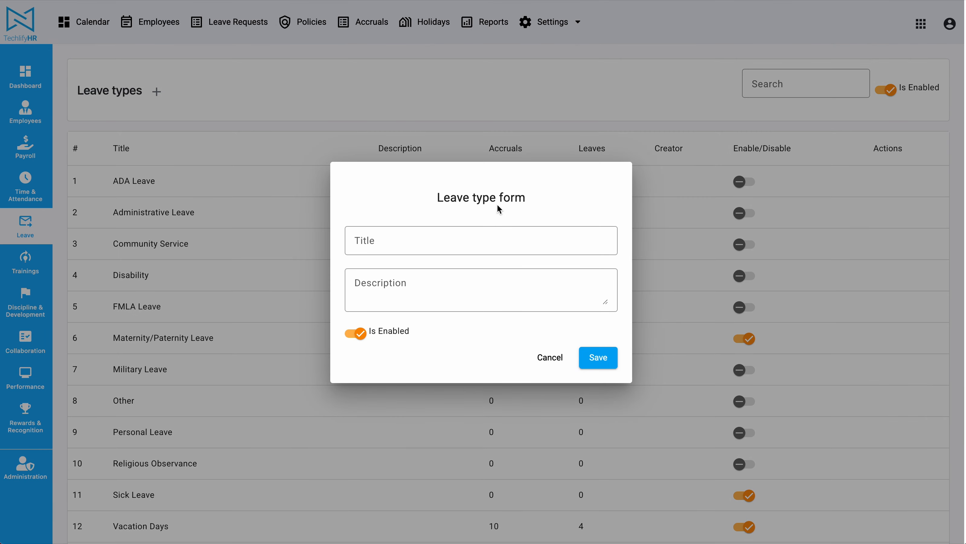
{"action": "left_click", "coordinate": [443, 238]}
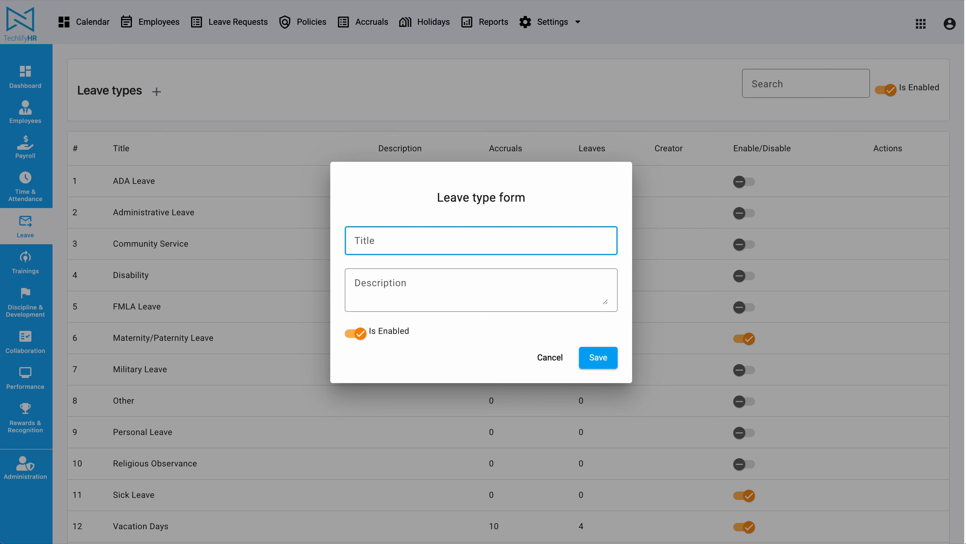
{"action": "type", "text": "Bonding Leave"}
{"action": "left_click", "coordinate": [605, 362]}
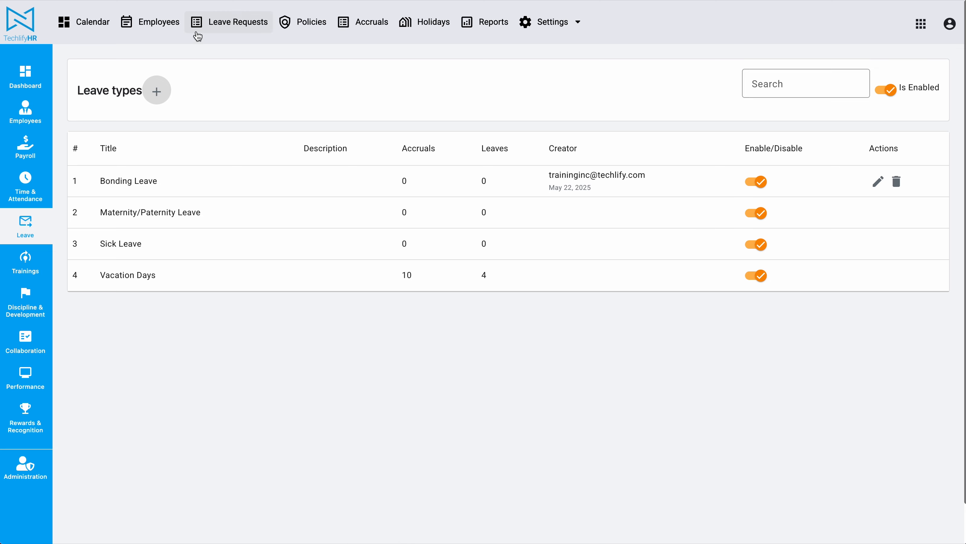
Check the type options for paid leave in the first listed employee's leave request form, and close it without saving
{"action": "left_click", "coordinate": [244, 32]}
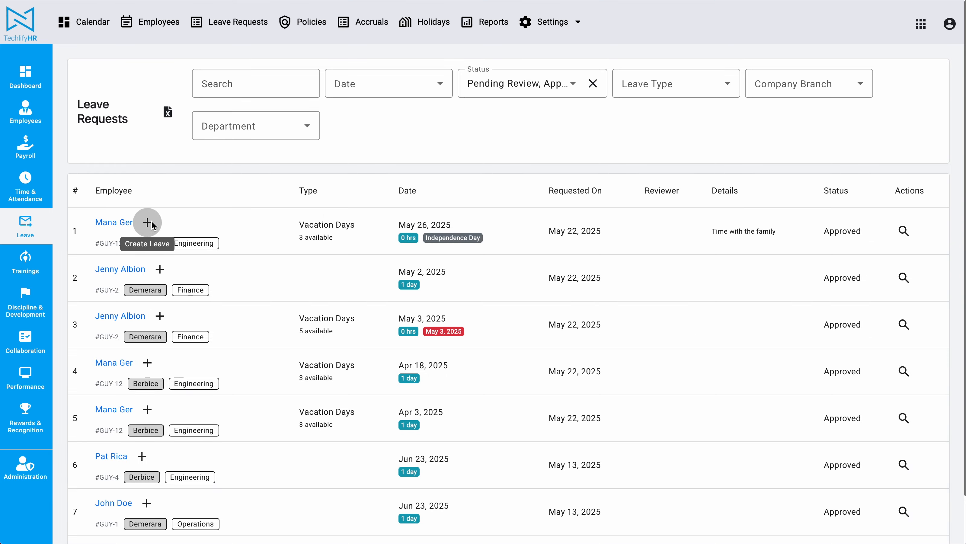
{"action": "left_click", "coordinate": [151, 226]}
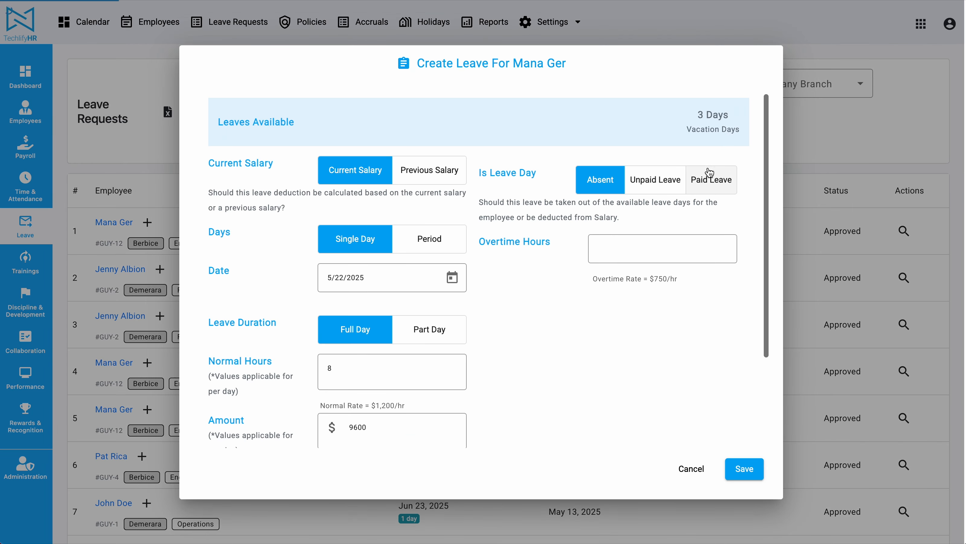
{"action": "left_click", "coordinate": [711, 180]}
{"action": "left_click", "coordinate": [660, 252]}
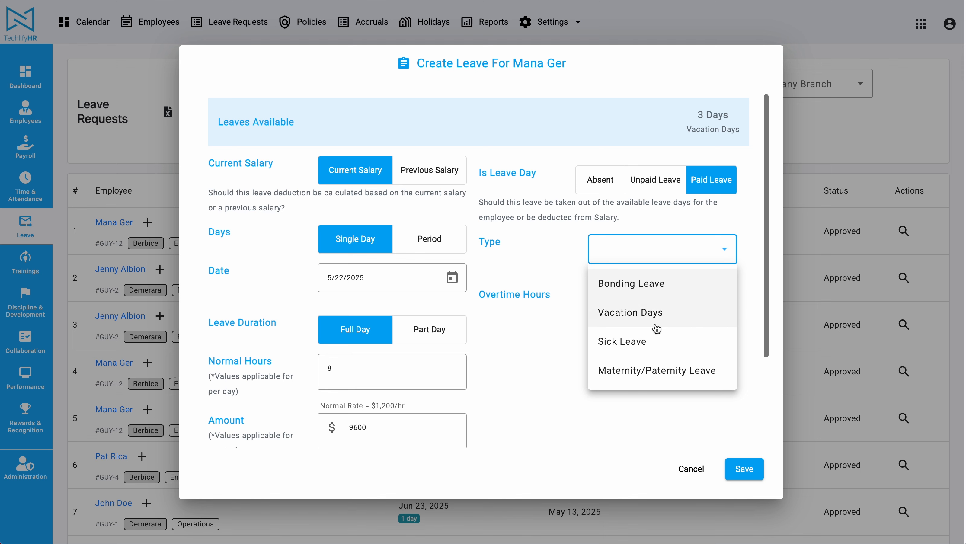
{"action": "left_click", "coordinate": [525, 429]}
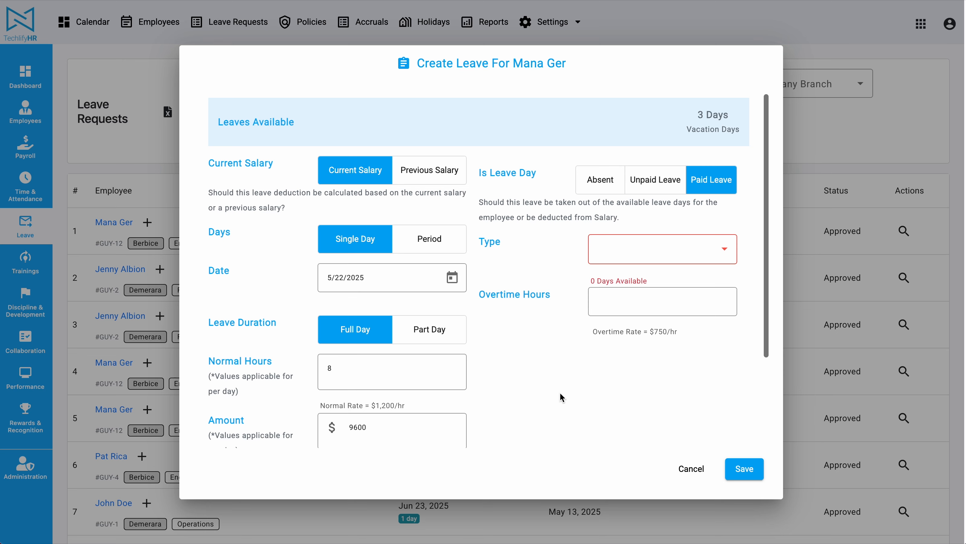
{"action": "left_click", "coordinate": [857, 264]}
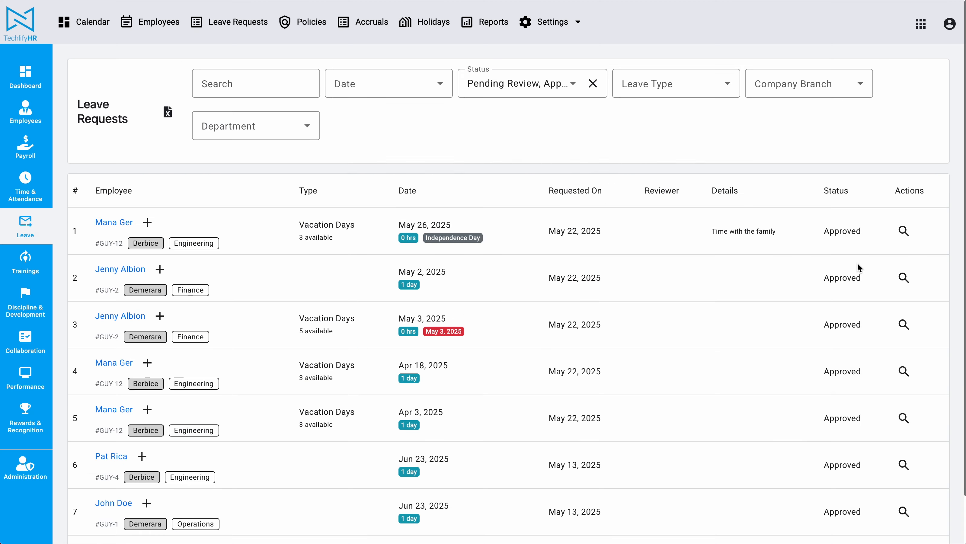
Open the Standard Leave Policy and examine its leave types, accrual frequencies and the assigned employees' accrued leave days
{"action": "left_click", "coordinate": [309, 22]}
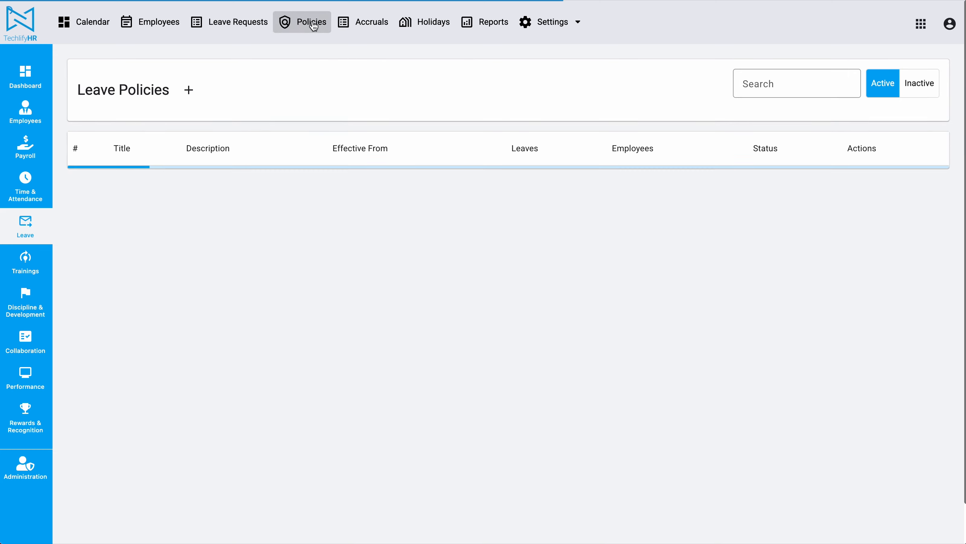
{"action": "left_click", "coordinate": [159, 210]}
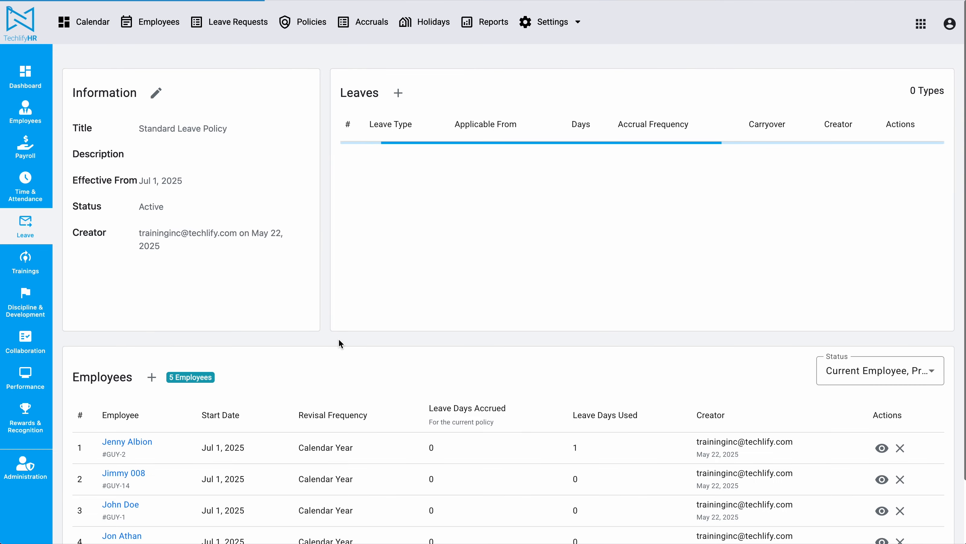
{"action": "scroll", "coordinate": [338, 340], "scroll_direction": "down", "scroll_amount": 2}
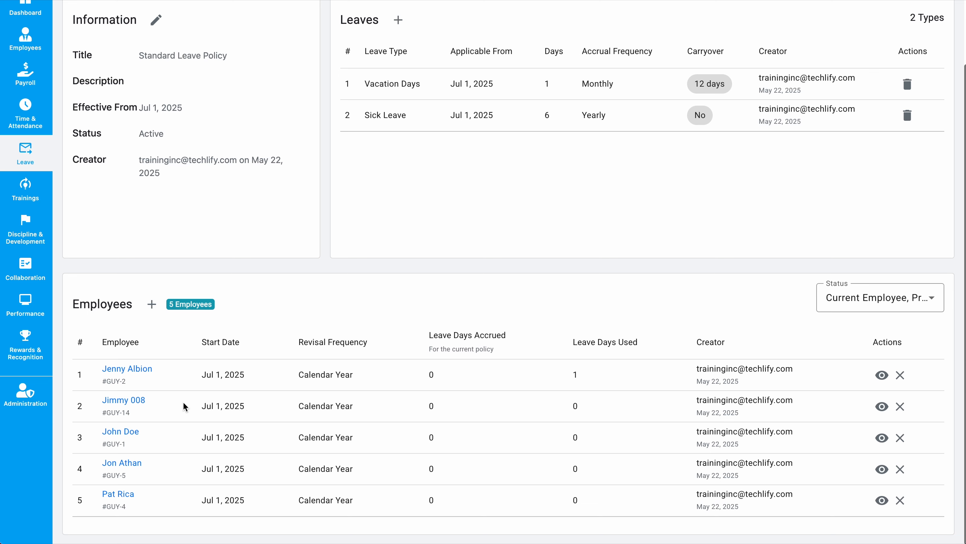
{"action": "left_click_drag", "start_coordinate": [95, 402], "coordinate": [126, 400]}
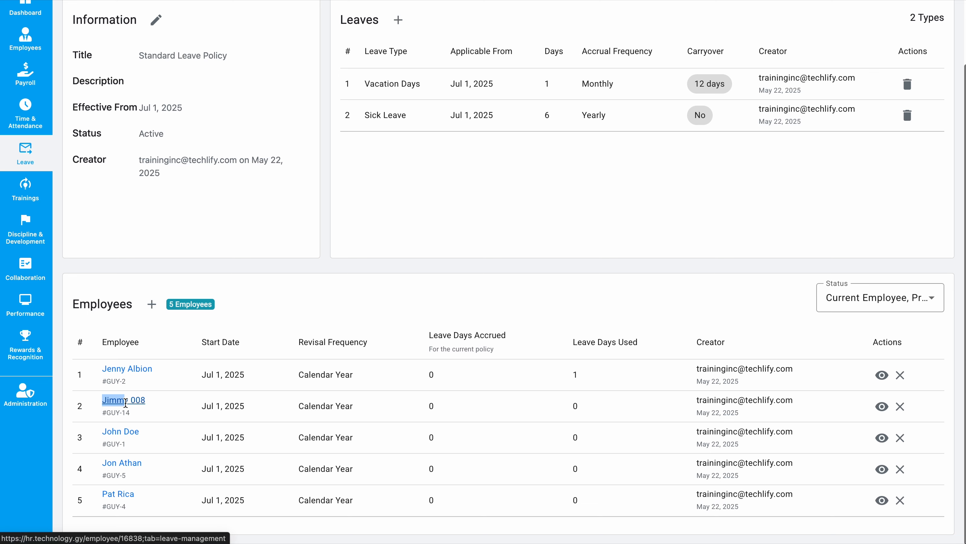
{"action": "scroll", "coordinate": [467, 167], "scroll_direction": "up", "scroll_amount": 2}
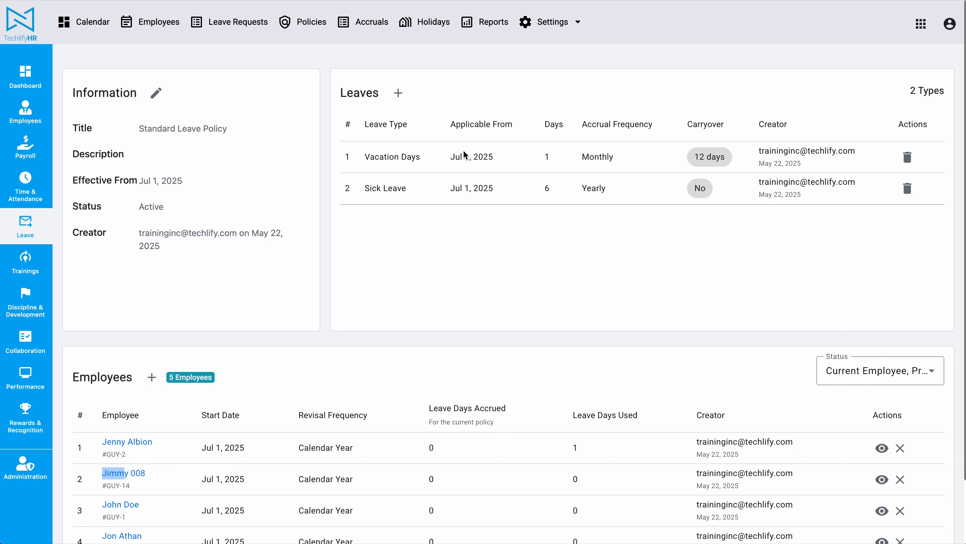
{"action": "scroll", "coordinate": [481, 318], "scroll_direction": "down", "scroll_amount": 2}
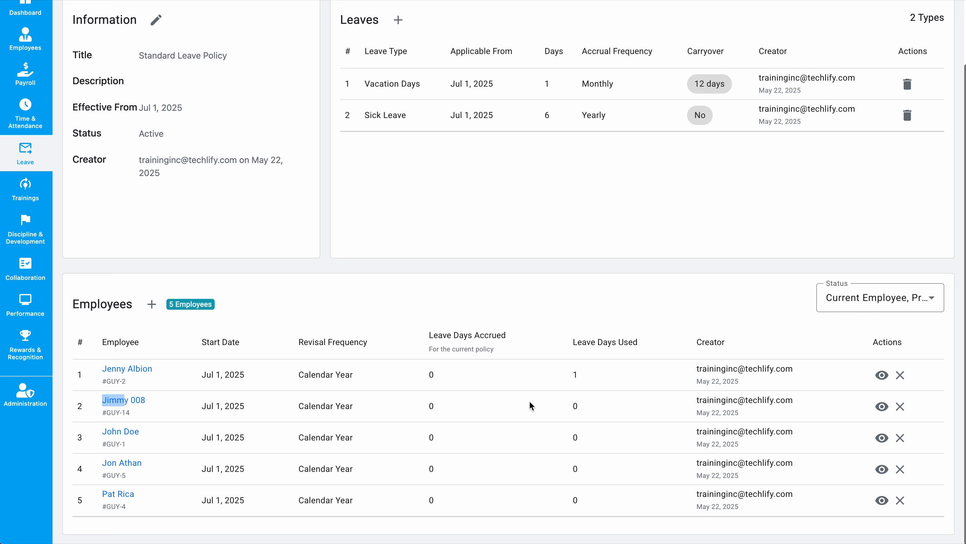
{"action": "left_click", "coordinate": [429, 407]}
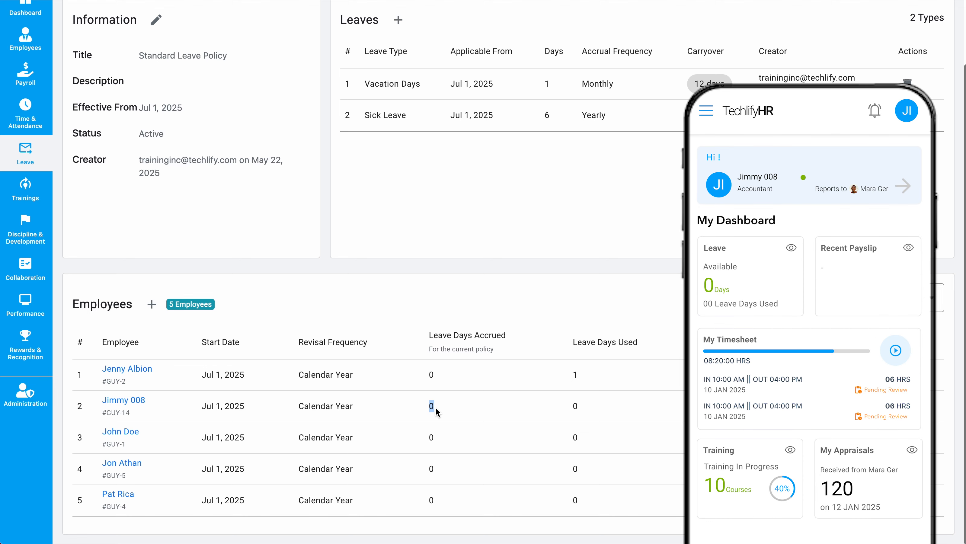
{"action": "scroll", "coordinate": [435, 407], "scroll_direction": "up", "scroll_amount": 2}
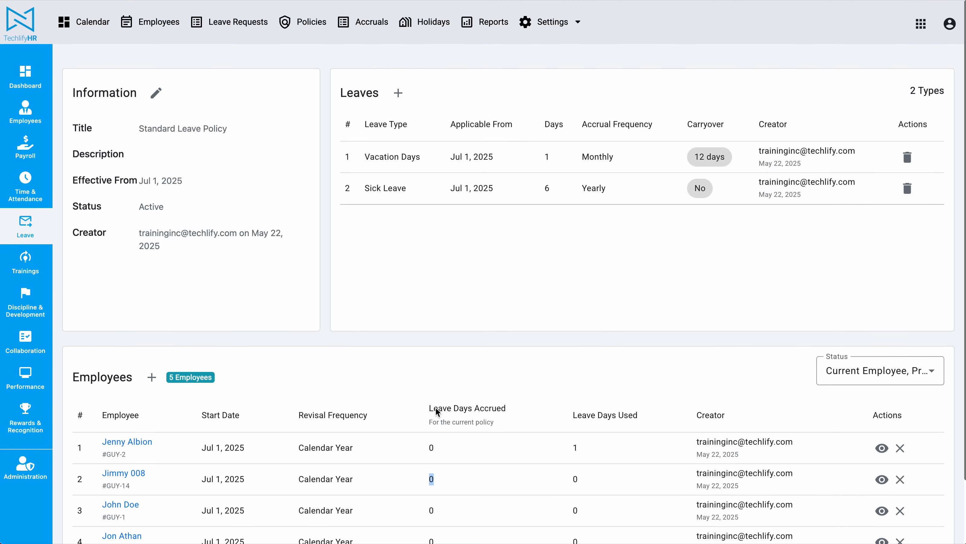
{"action": "left_click", "coordinate": [509, 251]}
Open the administration's features configuration and find the Allow Exceeding Leave Balance feature
{"action": "left_click", "coordinate": [45, 488]}
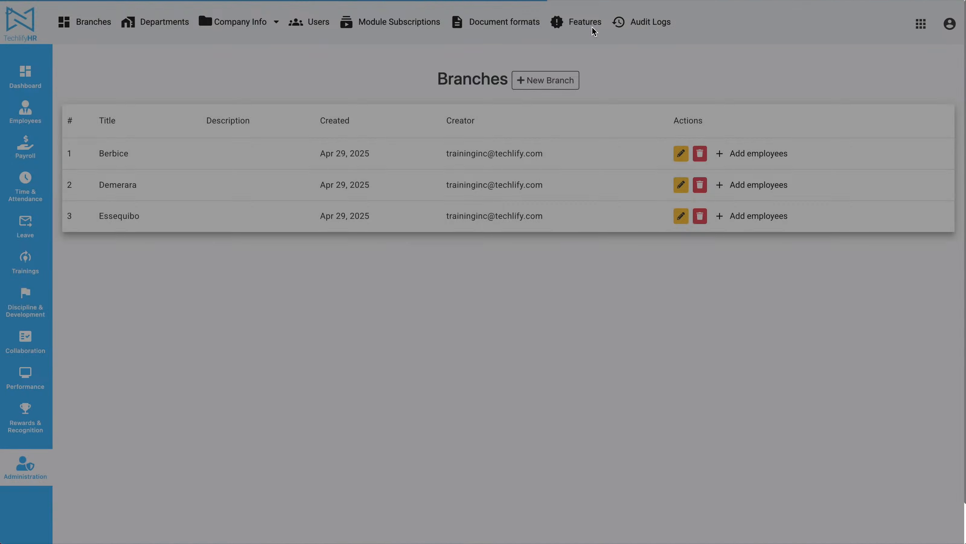
{"action": "left_click", "coordinate": [589, 23]}
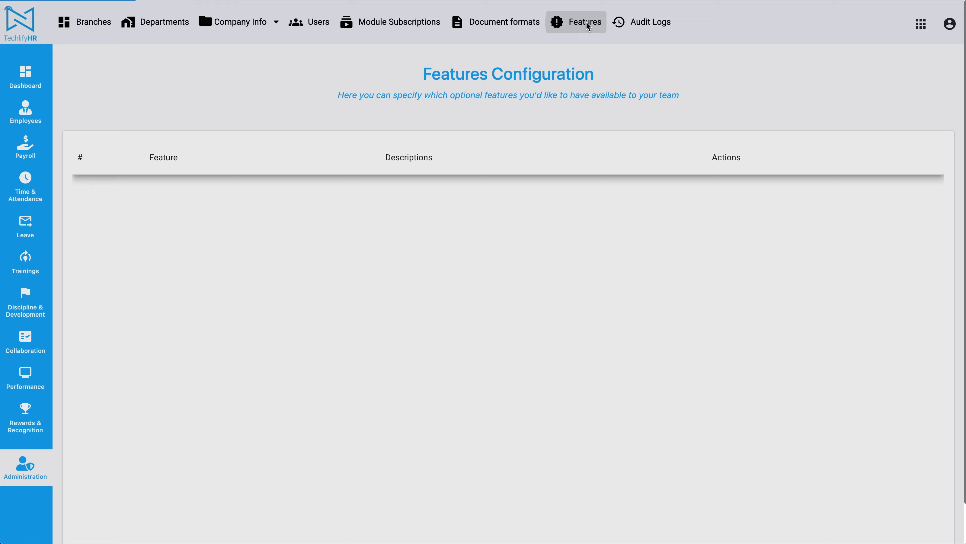
{"action": "scroll", "coordinate": [358, 292], "scroll_direction": "down", "scroll_amount": 5}
{"action": "scroll", "coordinate": [358, 292], "scroll_direction": "down", "scroll_amount": 3}
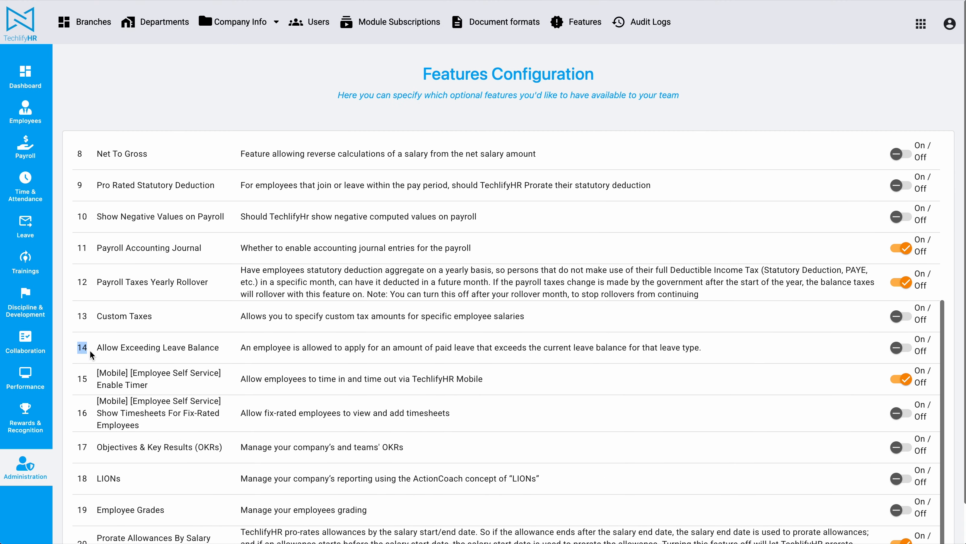
Review the Allow Exceeding Leave Balance feature's description, turn the feature on and confirm the change
{"action": "left_click_drag", "start_coordinate": [98, 349], "coordinate": [217, 350]}
{"action": "double_click", "coordinate": [214, 350]}
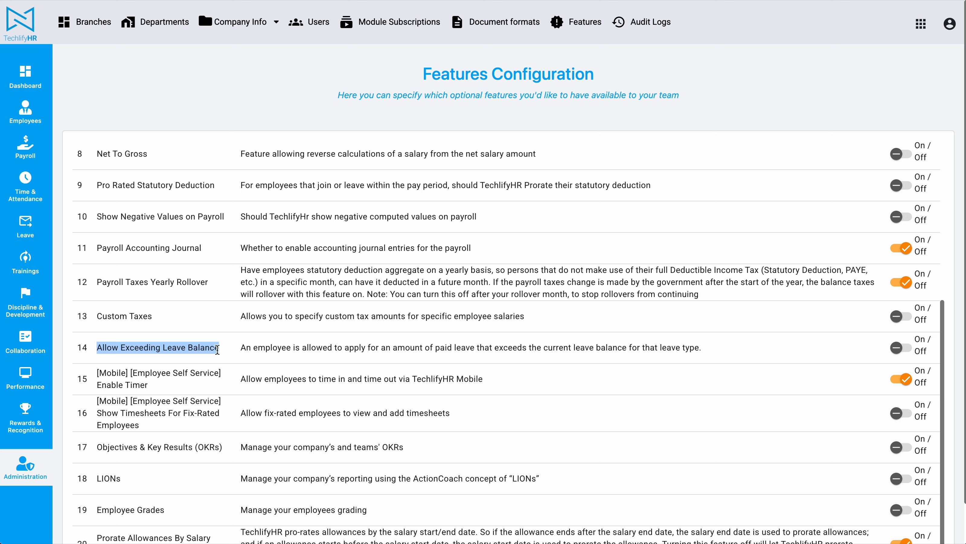
{"action": "left_click_drag", "start_coordinate": [101, 349], "coordinate": [185, 350]}
{"action": "left_click_drag", "start_coordinate": [495, 347], "coordinate": [612, 347]}
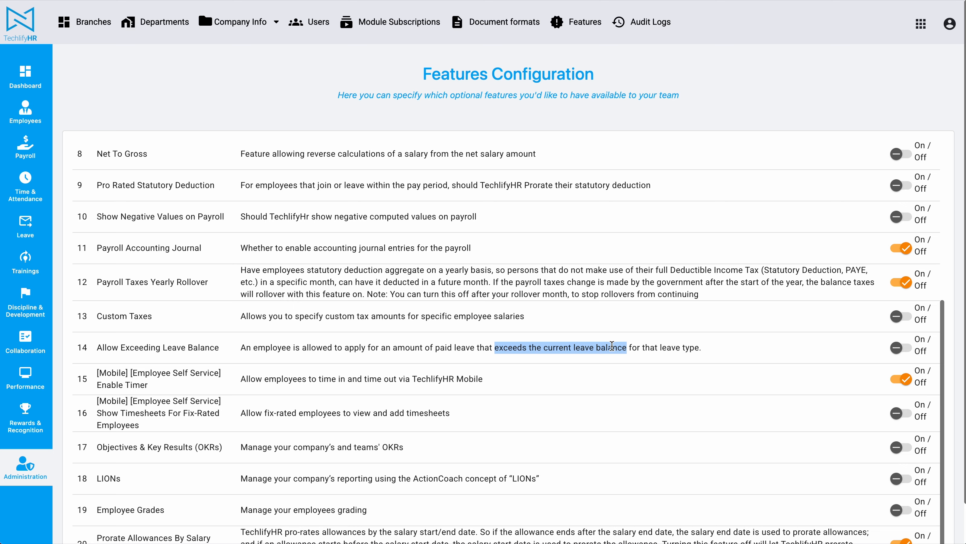
{"action": "left_click", "coordinate": [898, 347]}
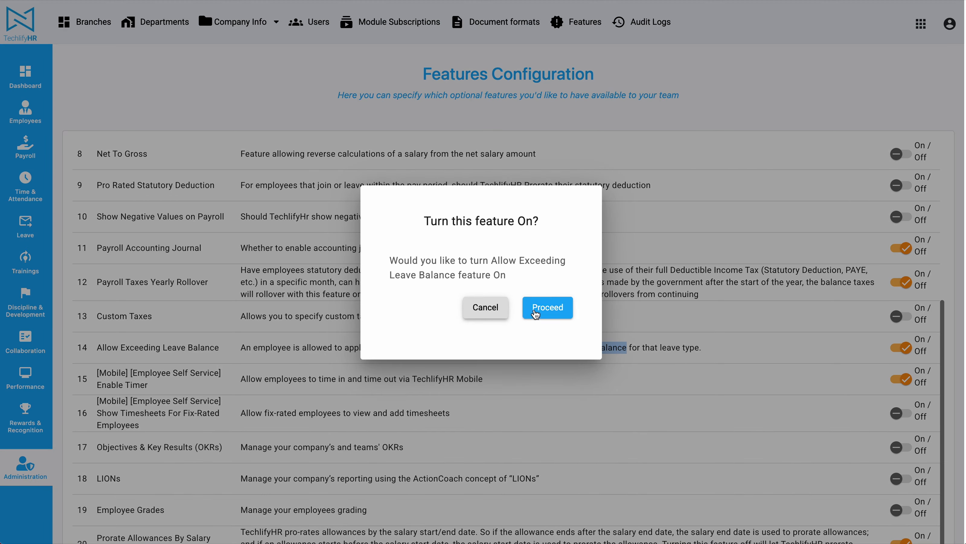
{"action": "left_click", "coordinate": [535, 314]}
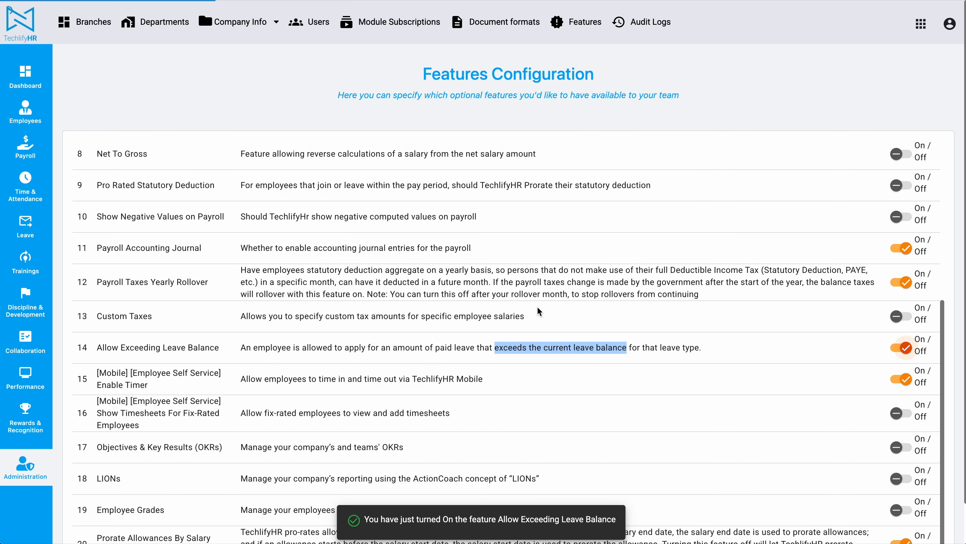
Return to the leave module's policies and open the Standard Leave Policy
{"action": "scroll", "coordinate": [539, 312], "scroll_direction": "up", "scroll_amount": 1}
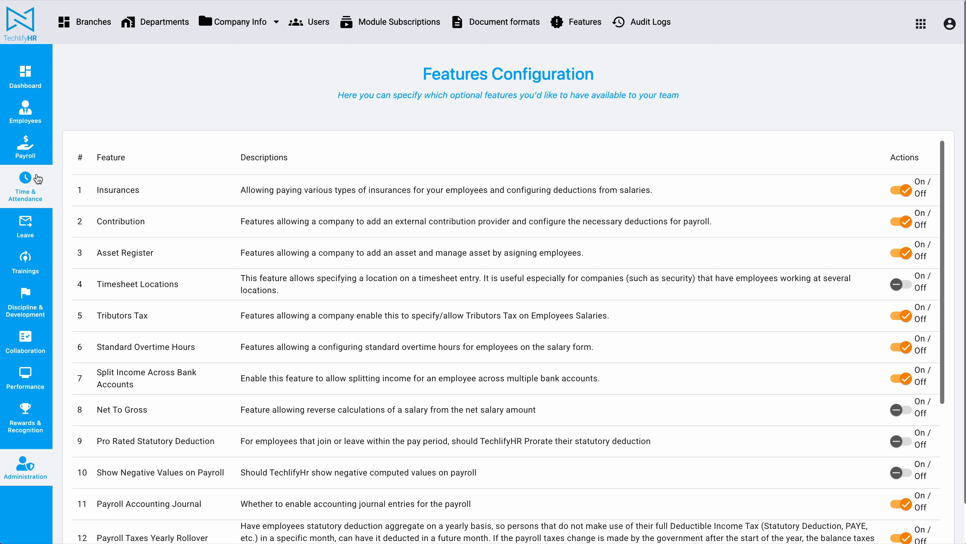
{"action": "left_click", "coordinate": [30, 232]}
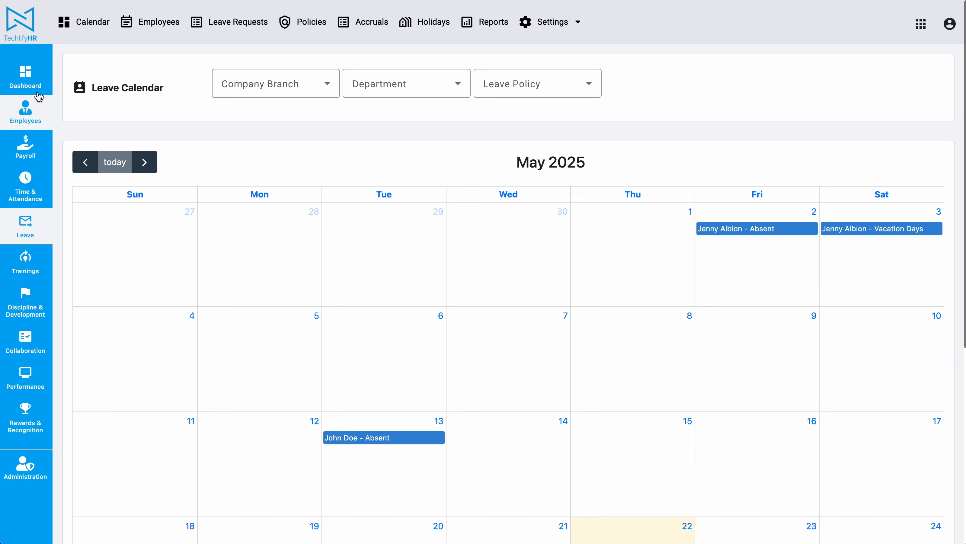
{"action": "left_click", "coordinate": [225, 21]}
{"action": "left_click", "coordinate": [166, 21]}
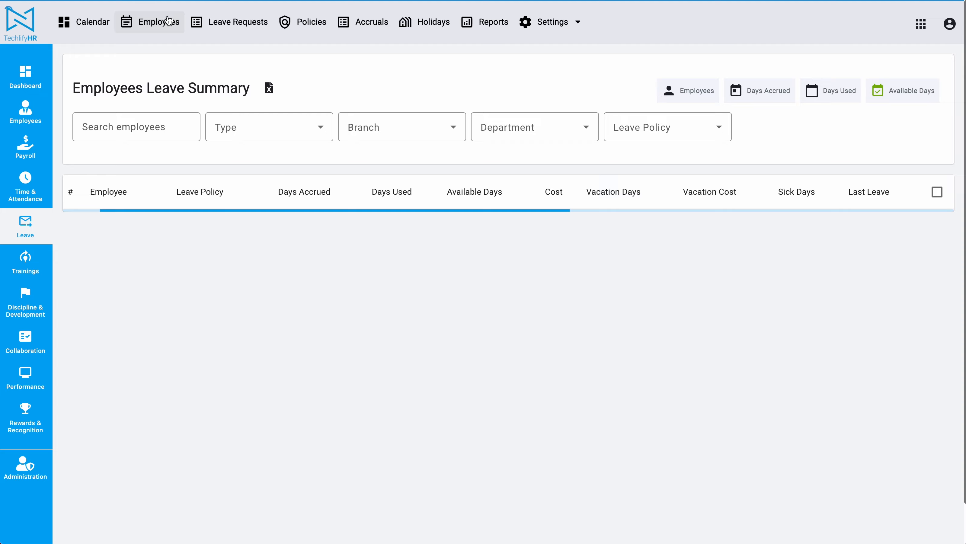
{"action": "left_click", "coordinate": [368, 20]}
{"action": "left_click", "coordinate": [313, 24]}
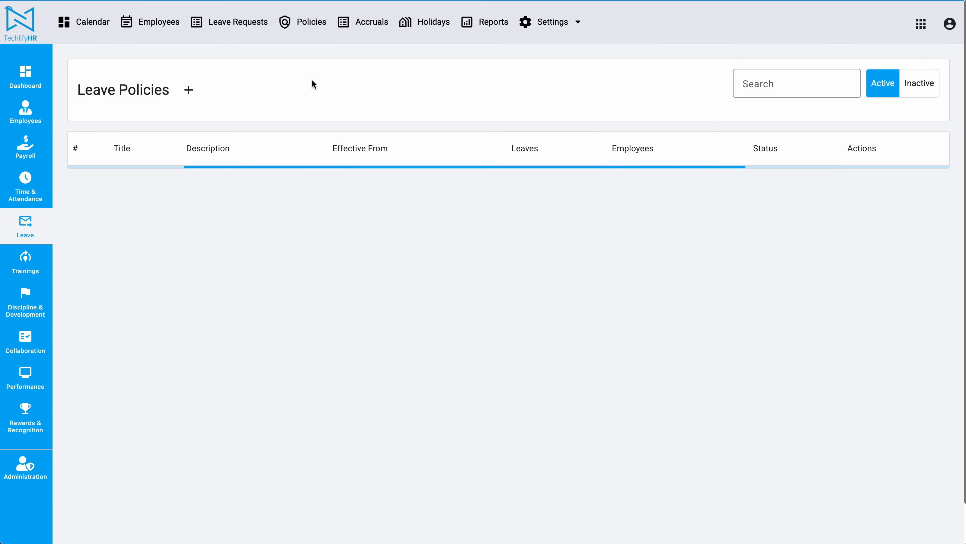
{"action": "left_click", "coordinate": [165, 212]}
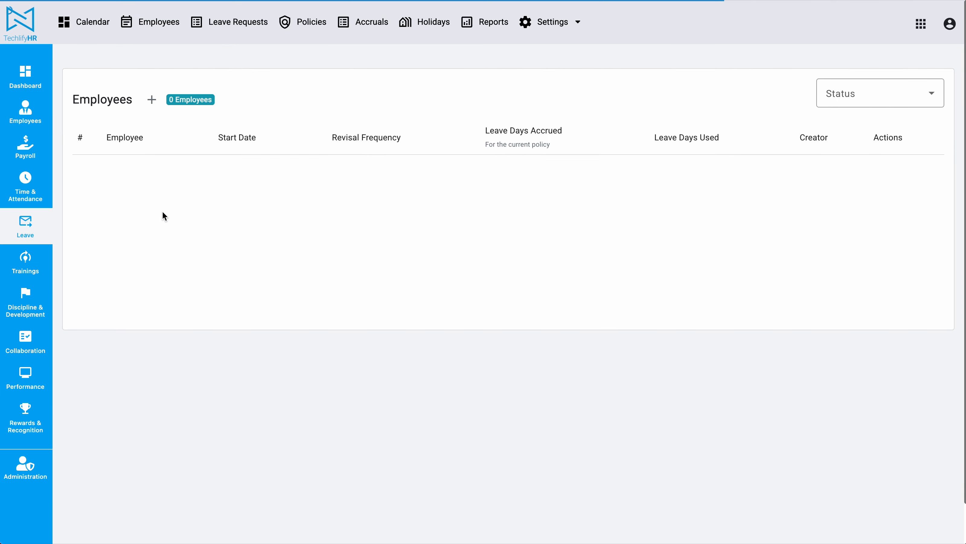
Compare the accrued and used leave days of the second employee assigned to the Standard Leave Policy
{"action": "scroll", "coordinate": [163, 212], "scroll_direction": "down", "scroll_amount": 3}
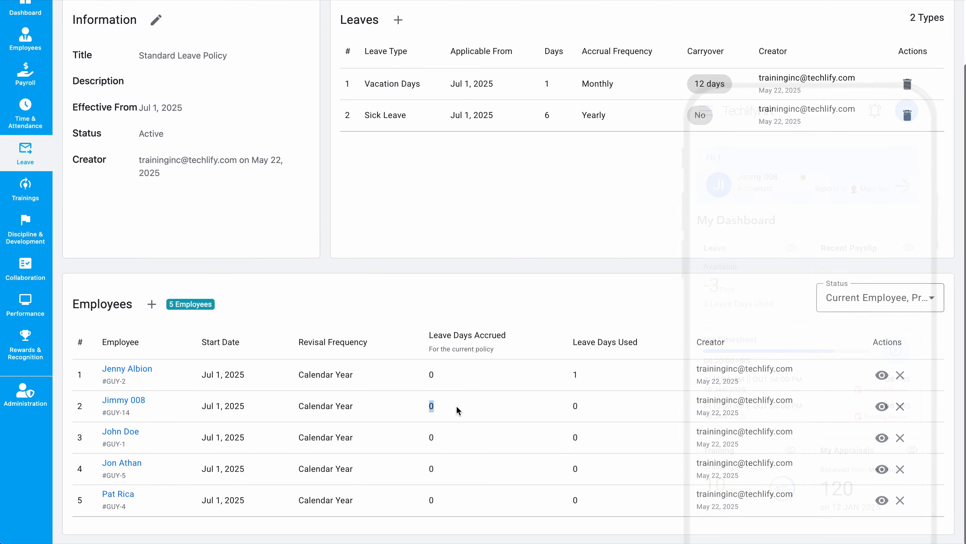
{"action": "left_click", "coordinate": [564, 411]}
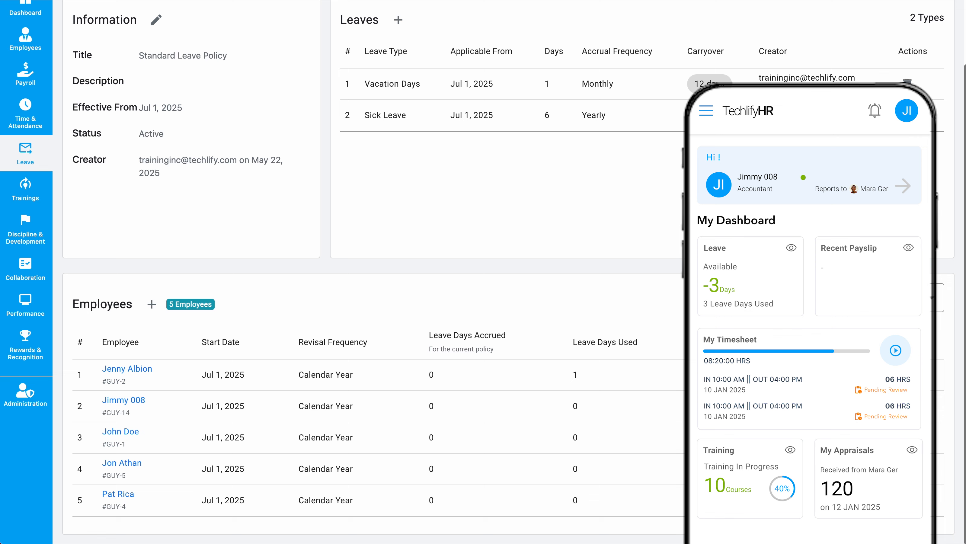
{"action": "double_click", "coordinate": [575, 407]}
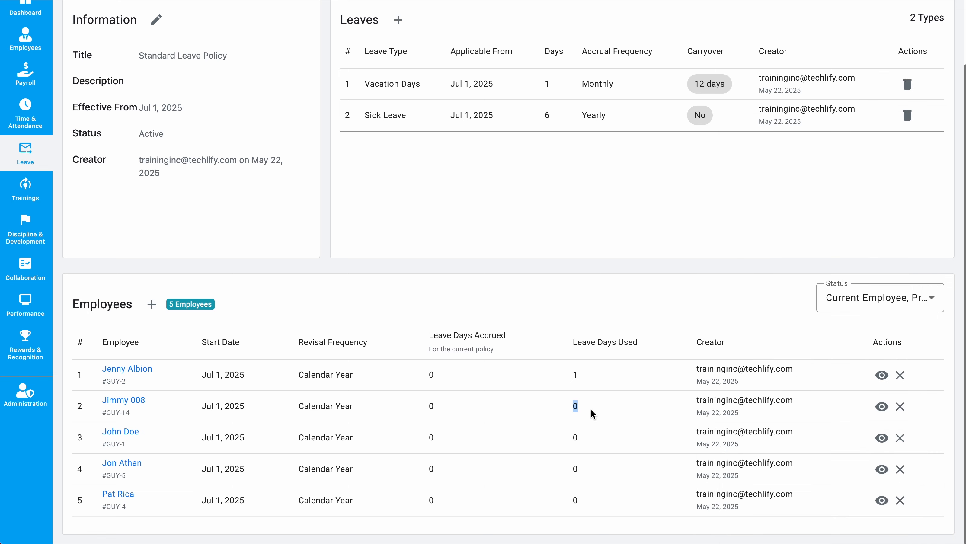
{"action": "double_click", "coordinate": [432, 407]}
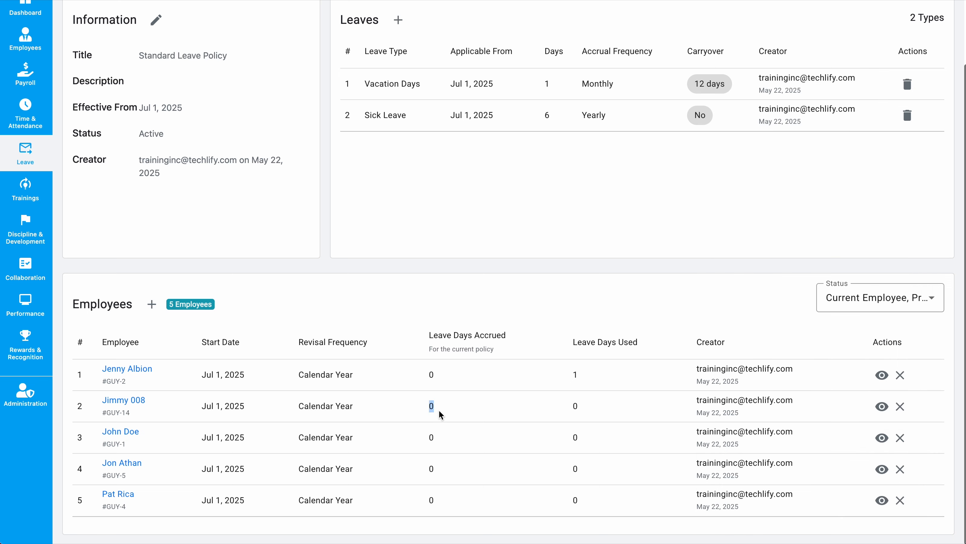